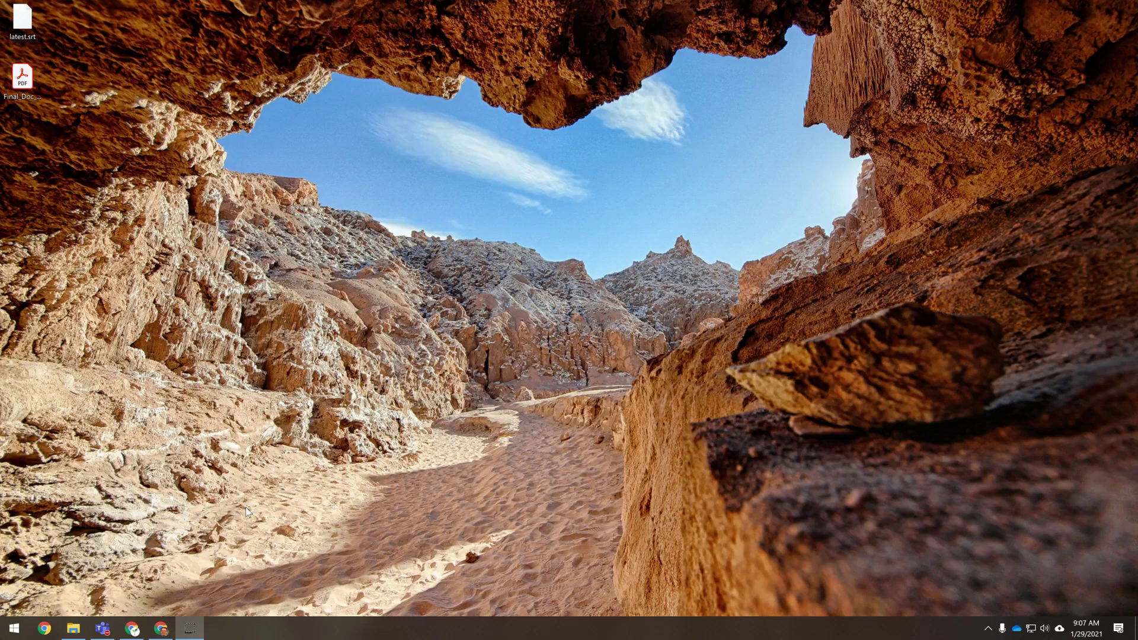
- Bring up the Example Folder in File Explorer and open OneDrive sharing for Example Document ABC
click(84, 619)
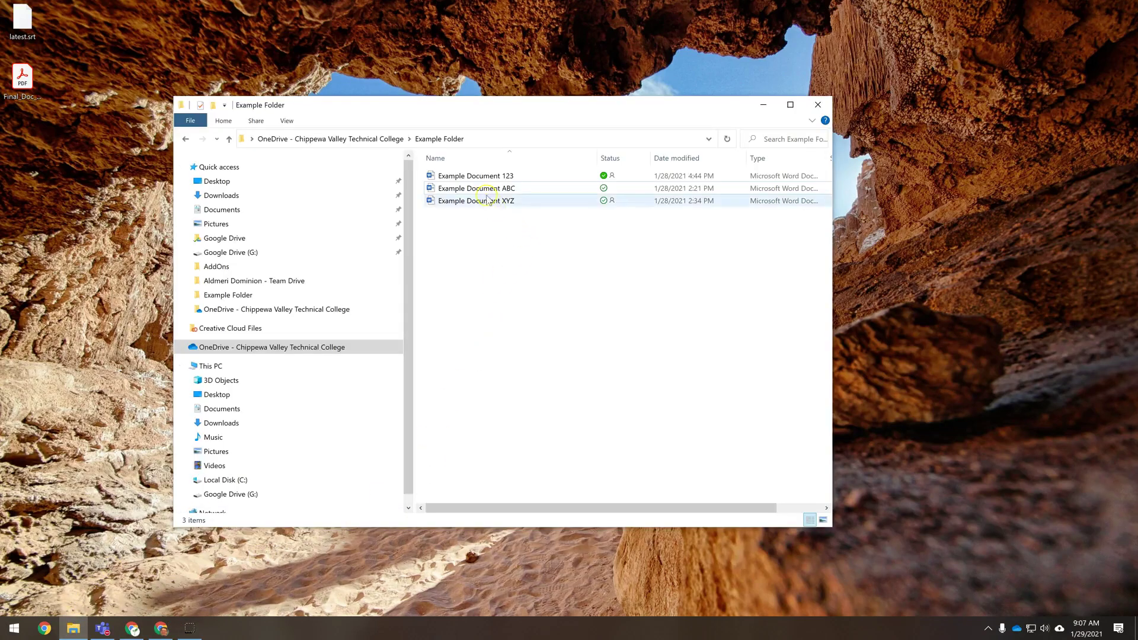
click(484, 191)
right_click(486, 193)
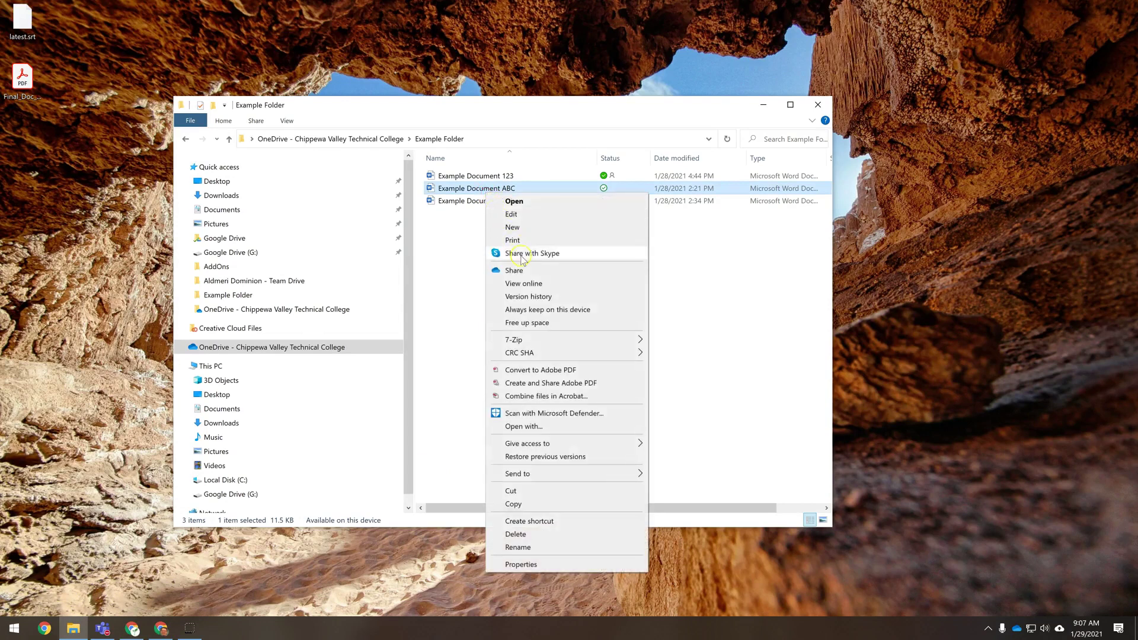
click(514, 270)
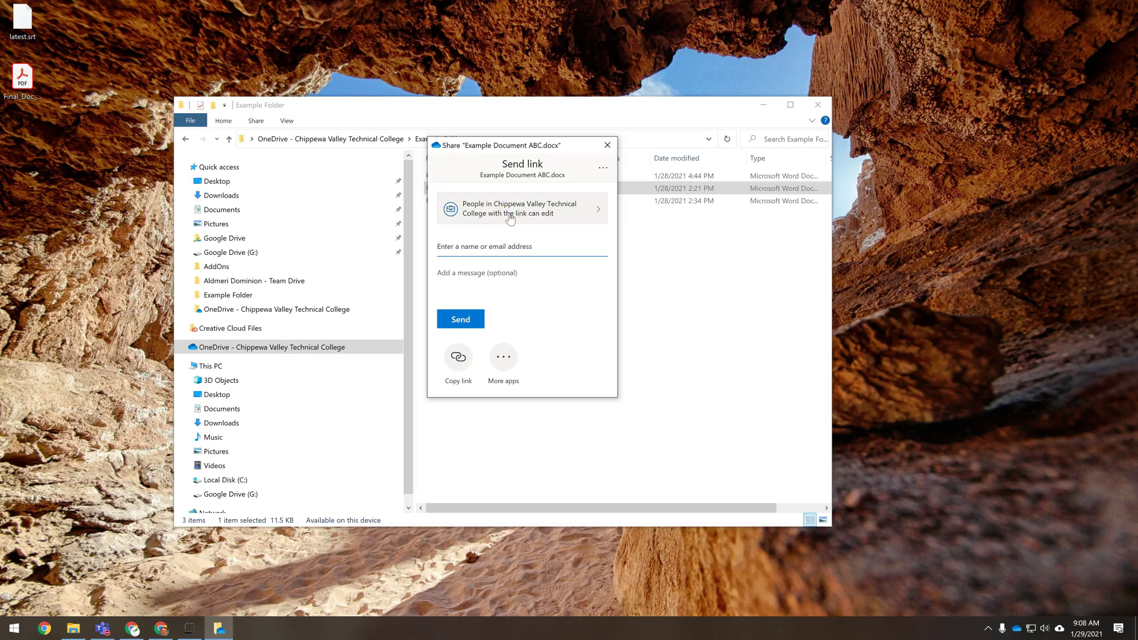
- Review the link settings and apply access for people in Chippewa Valley Technical College with the link, with editing allowed
click(559, 219)
click(561, 213)
click(563, 214)
click(608, 220)
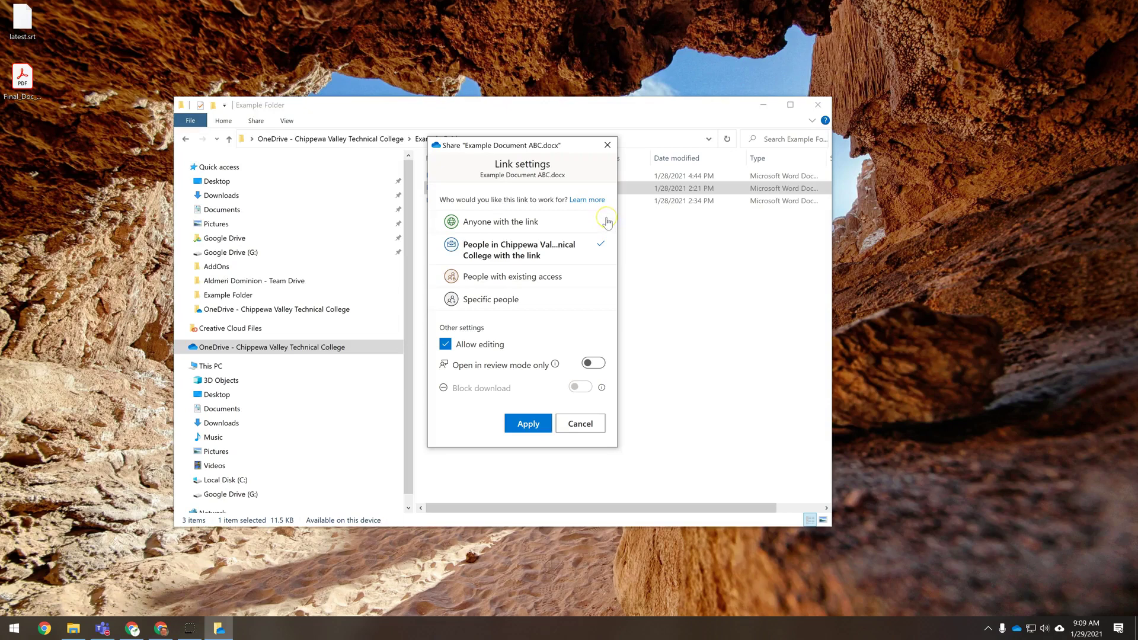
click(521, 229)
click(509, 391)
click(527, 424)
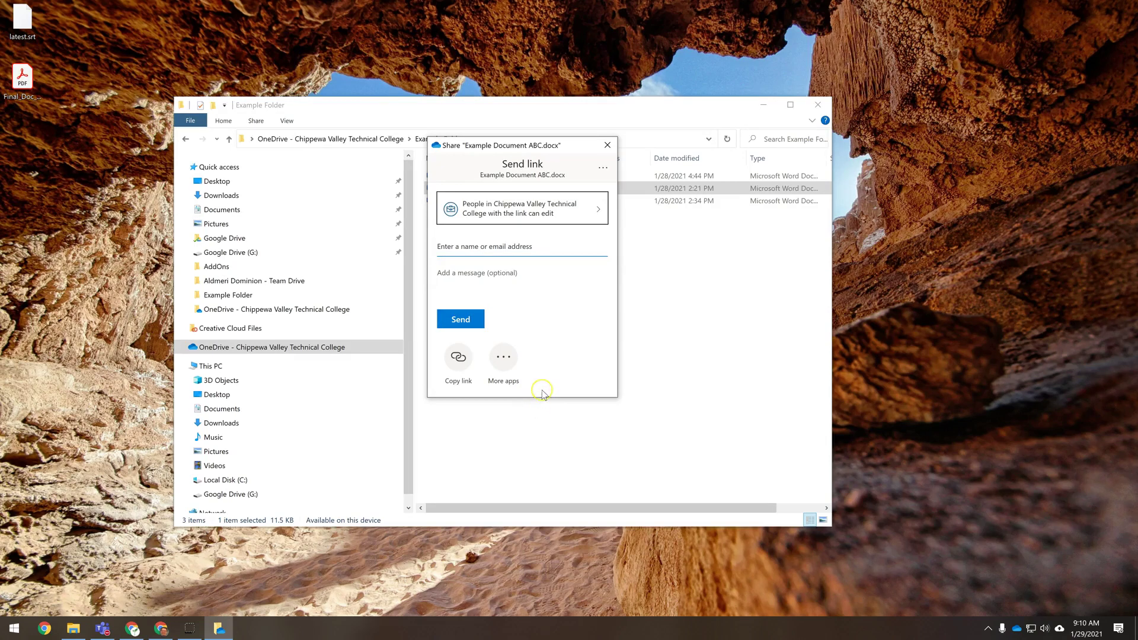
- Copy the sharing link for Example Document ABC and leave the sharing dialog
click(463, 247)
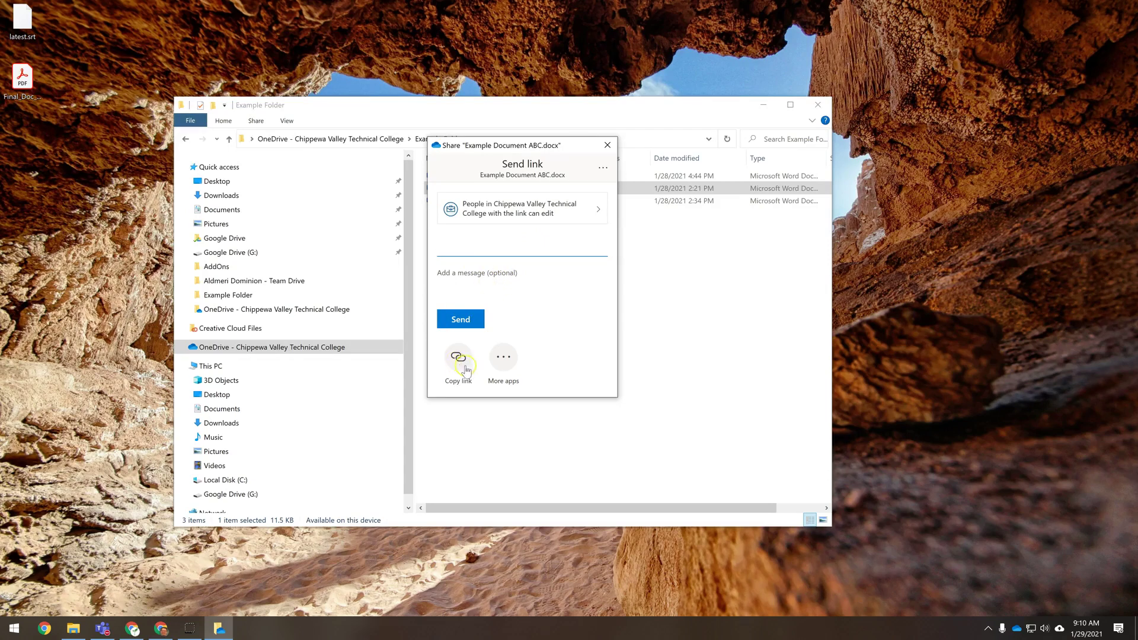
click(466, 370)
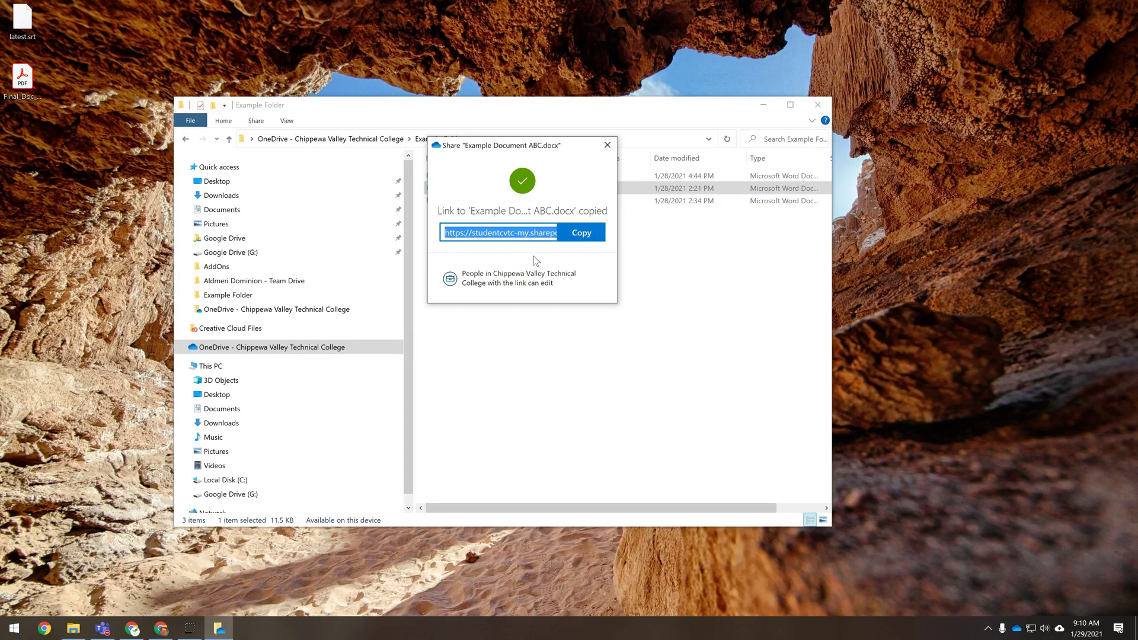
click(521, 255)
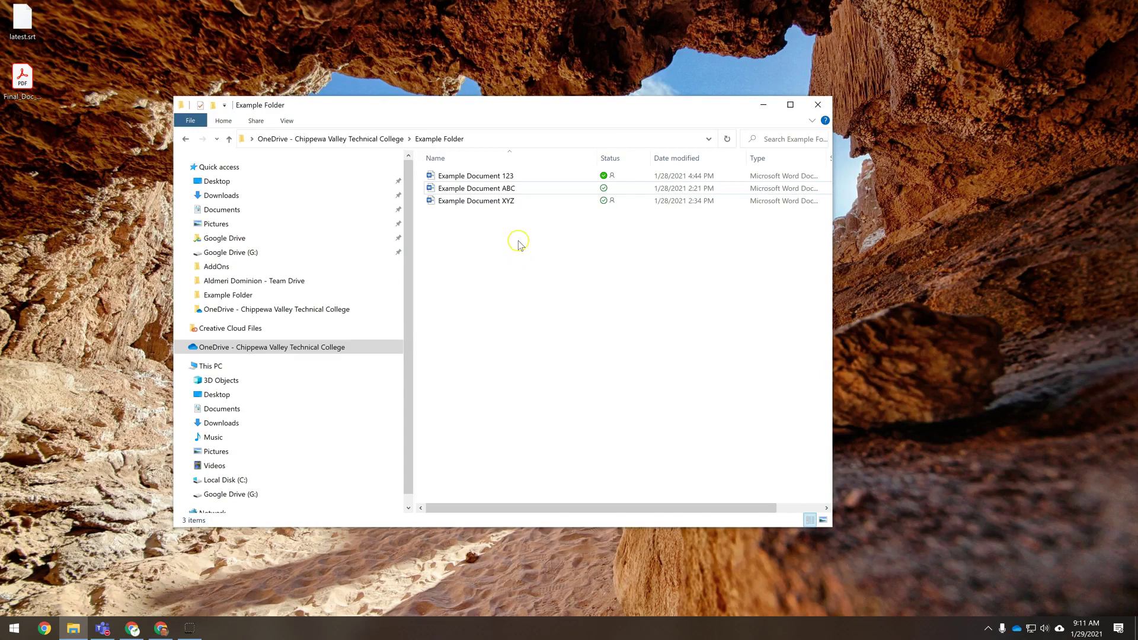
- Reopen sharing for Example Document ABC and display its Manage access settings
right_click(483, 188)
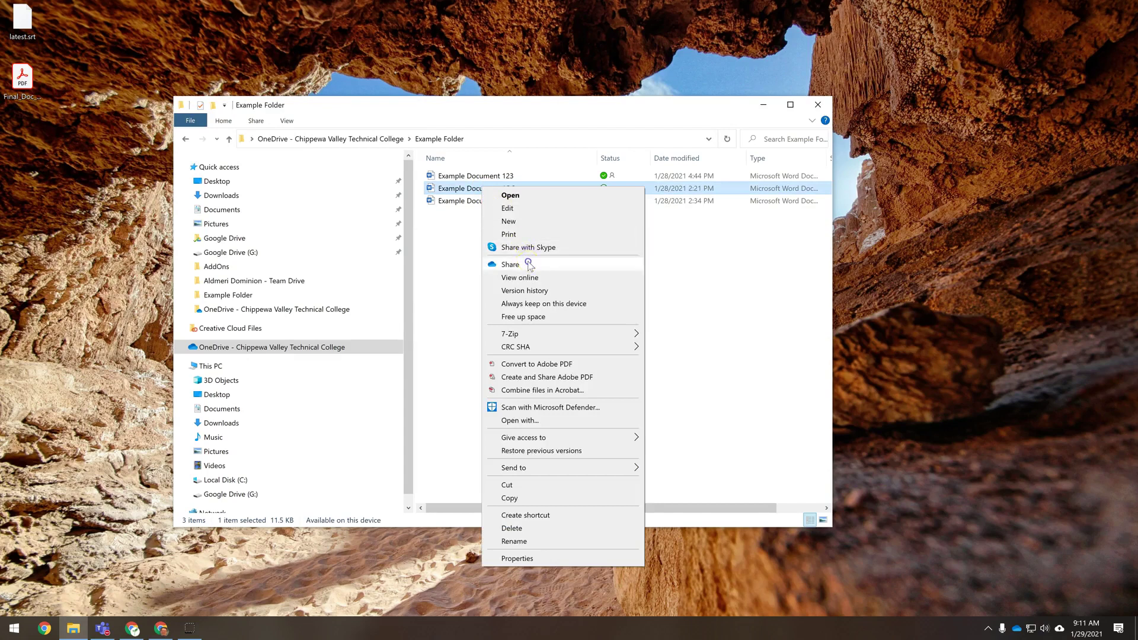
click(522, 265)
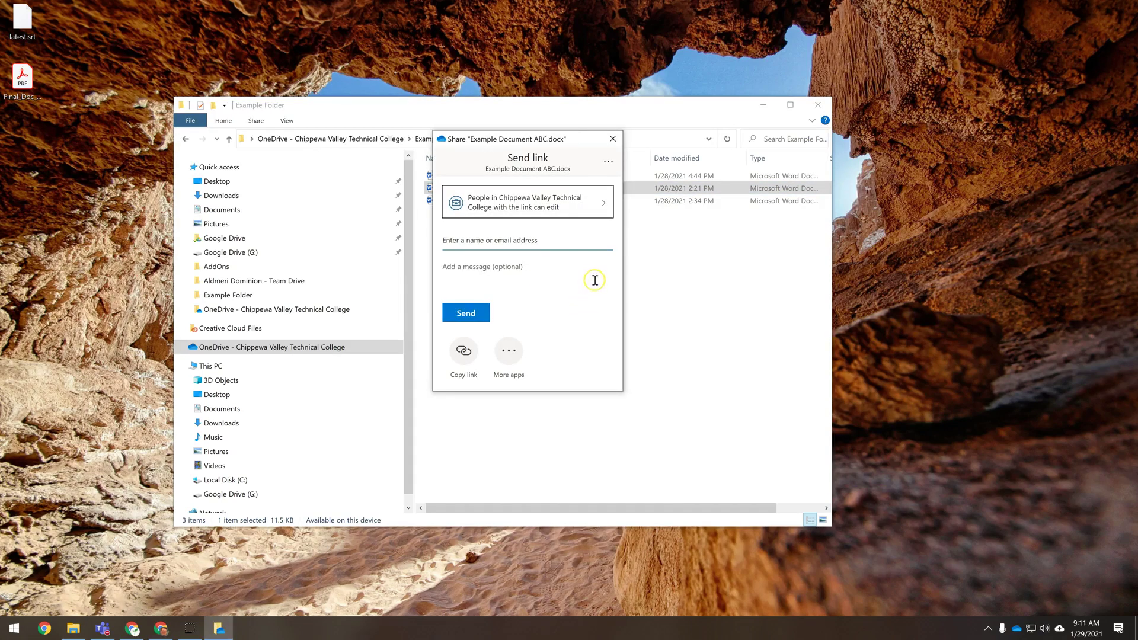
click(609, 162)
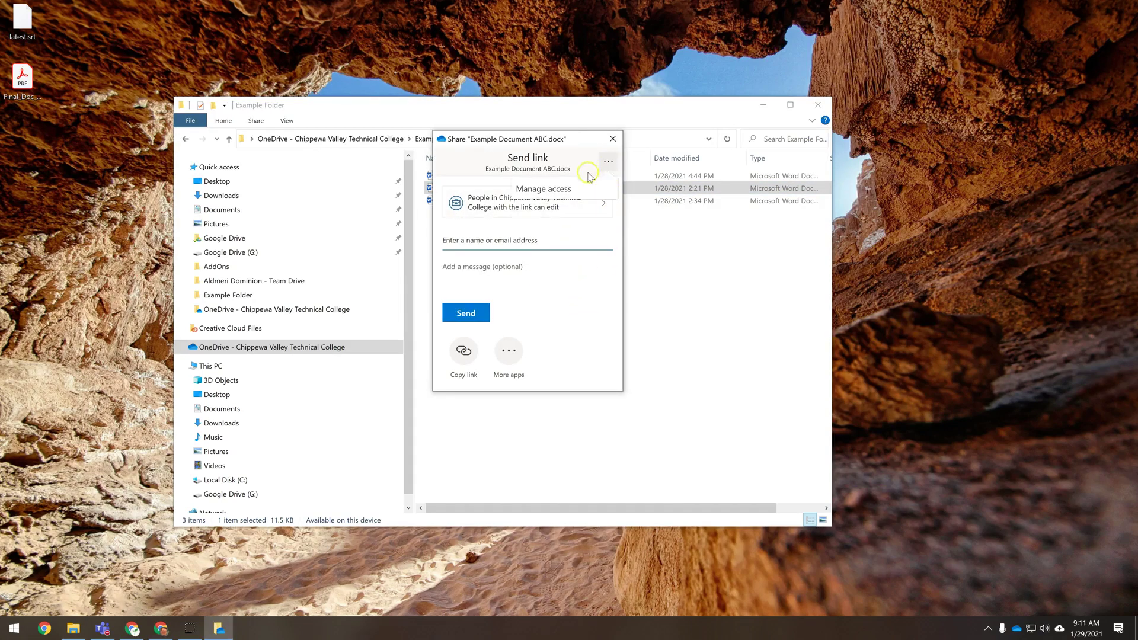
click(561, 191)
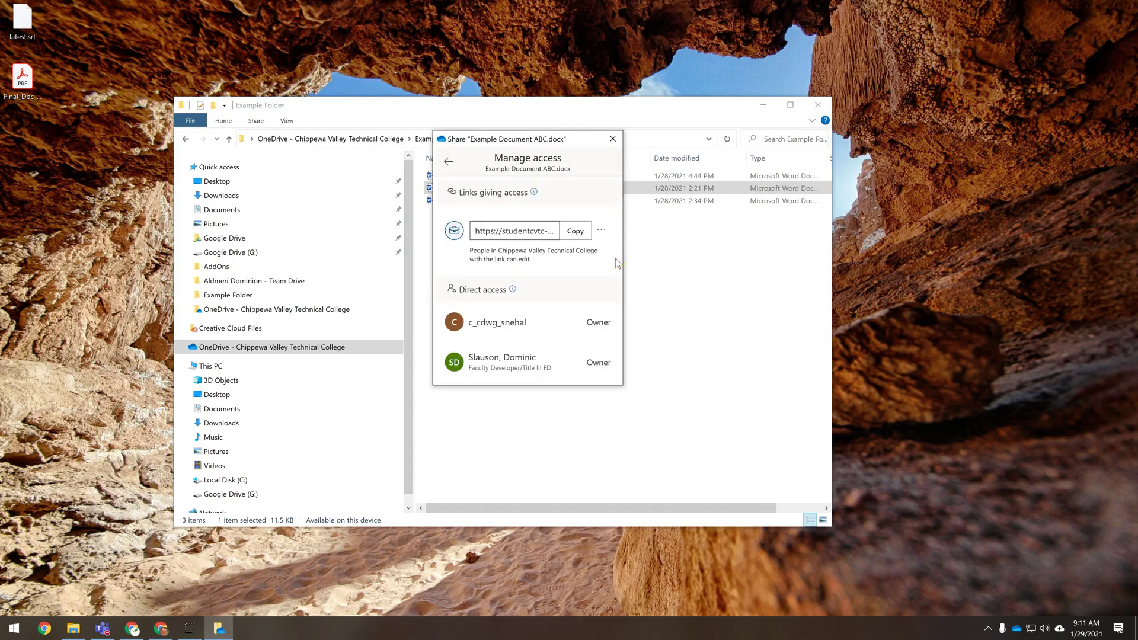
- Open the settings of the college-wide edit link and remove that link from the document
click(616, 255)
click(604, 232)
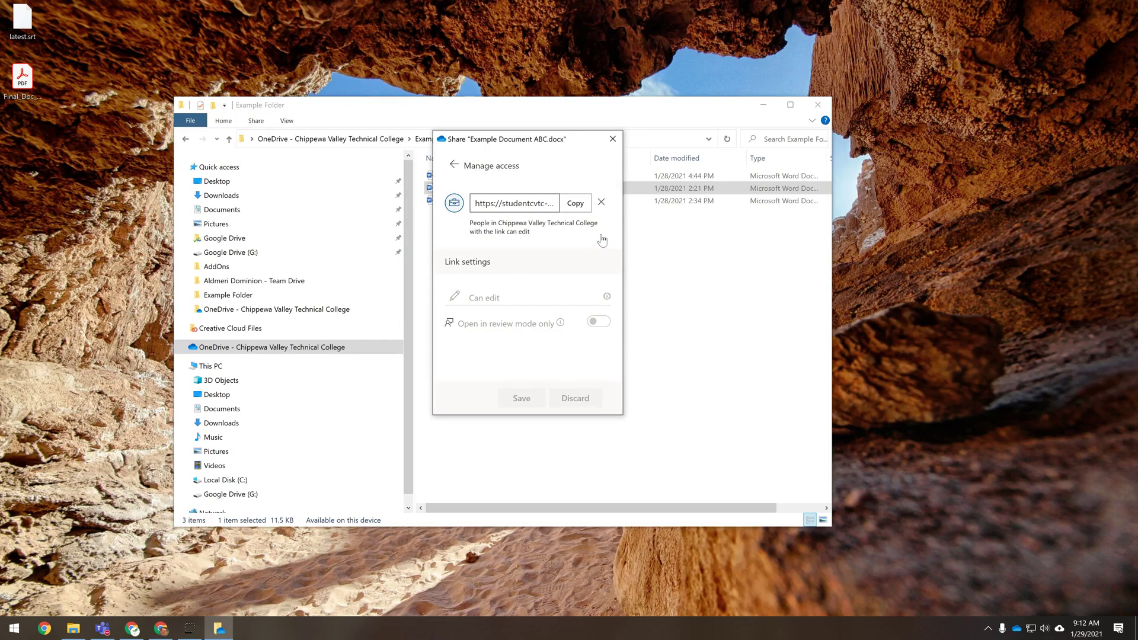
click(601, 204)
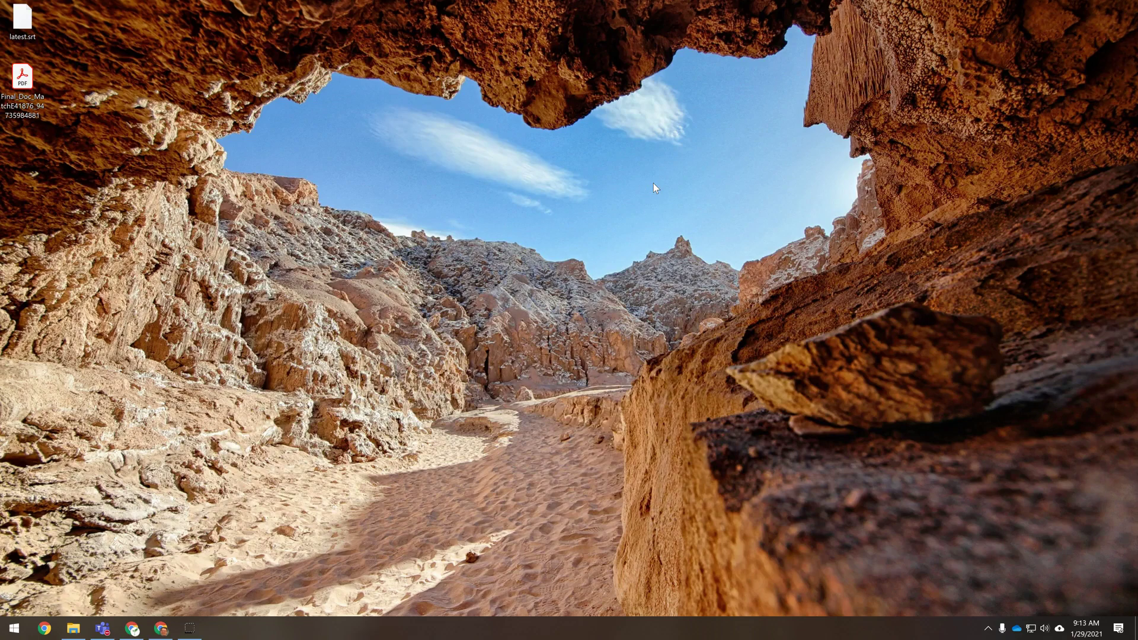
- Switch to OneDrive in Chrome and look through the Shared with you file list
click(161, 628)
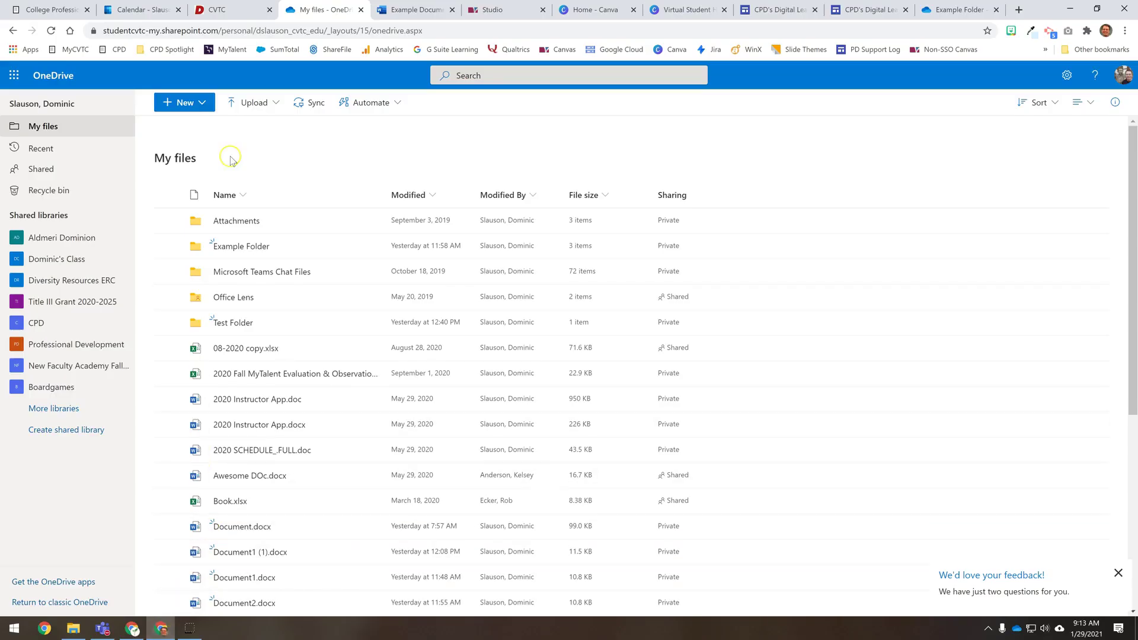
click(34, 172)
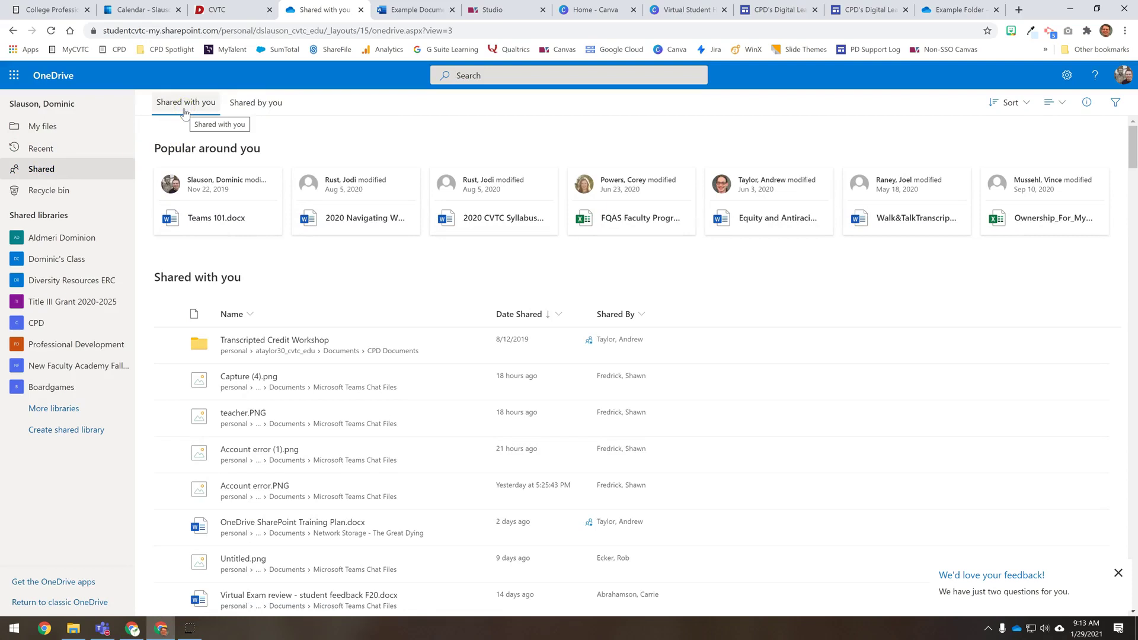
click(276, 112)
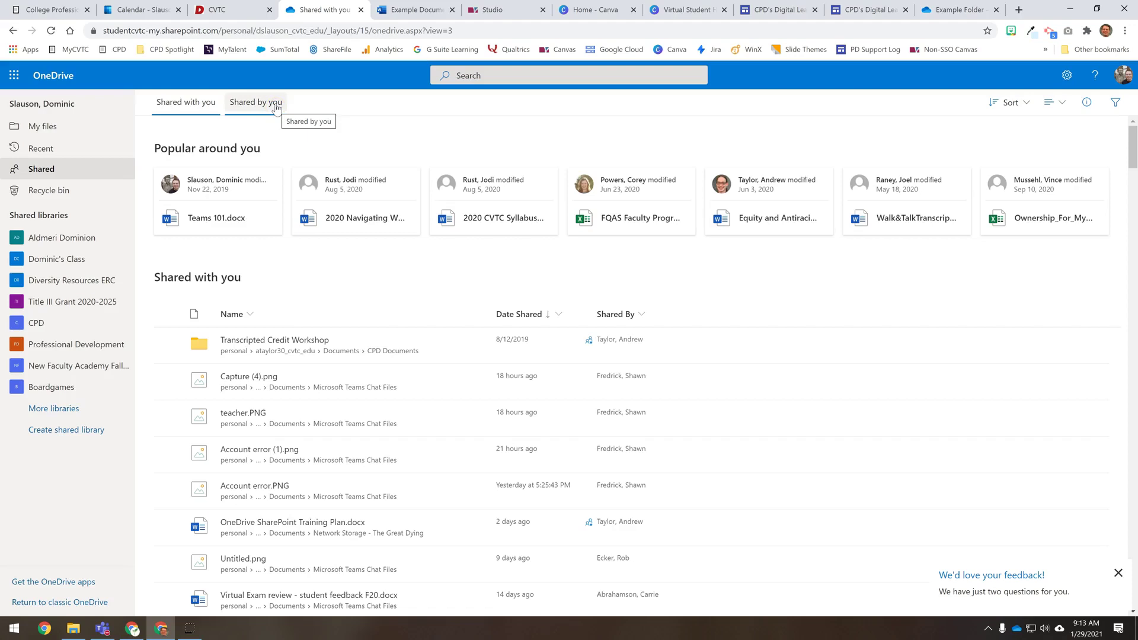
scroll(560, 362, down, 1)
scroll(563, 366, down, 1)
scroll(563, 365, up, 2)
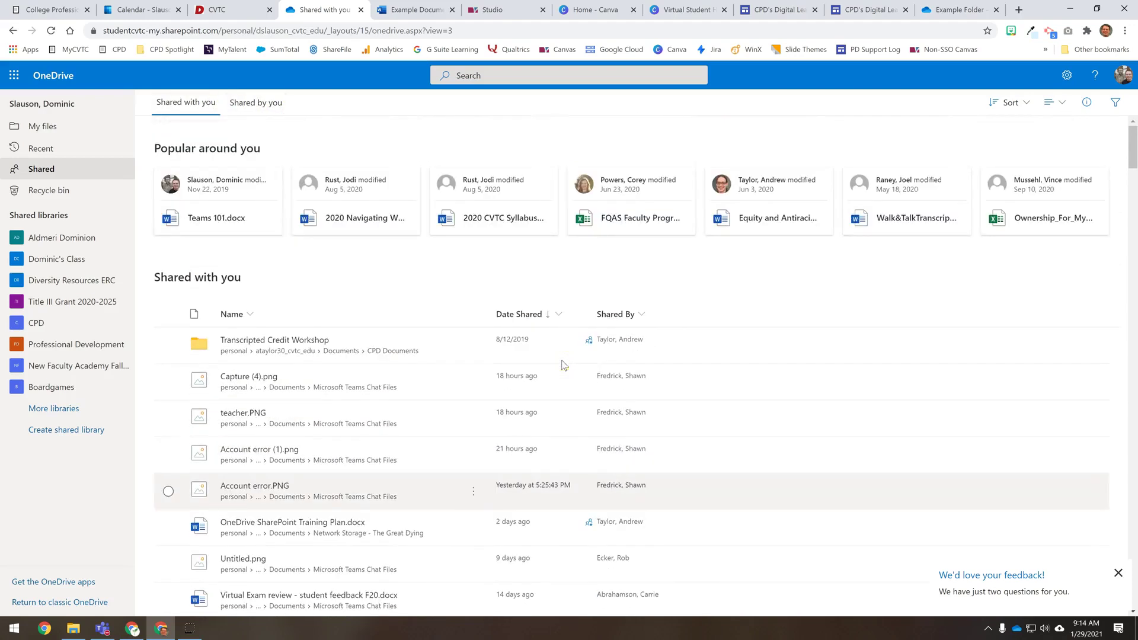
click(549, 360)
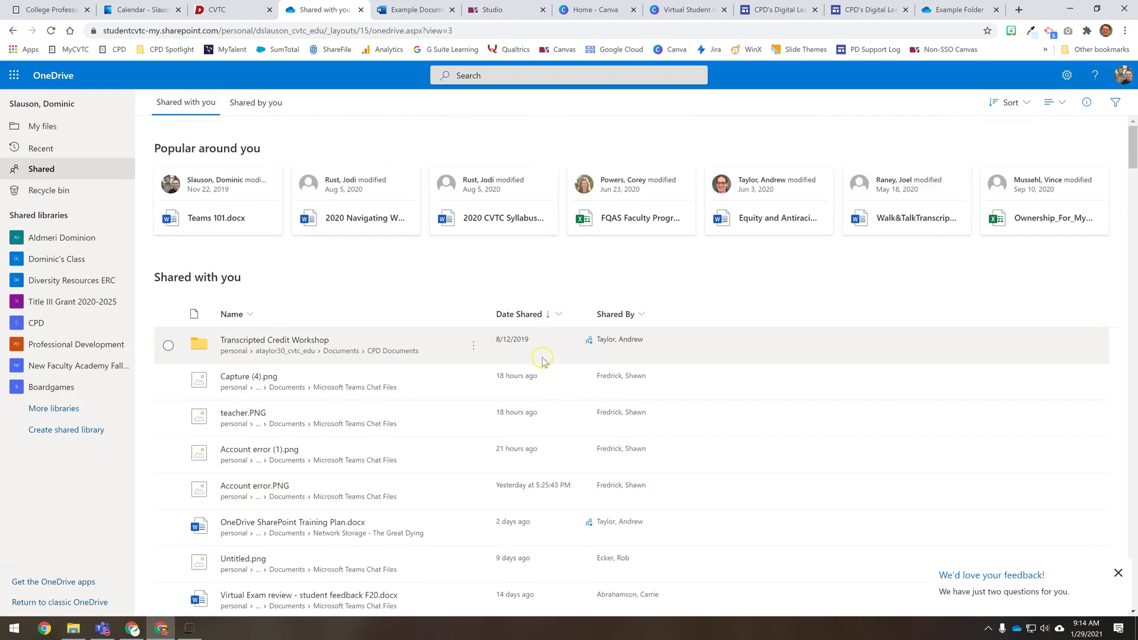
- Open the filter options for the files in the Shared with you list
click(533, 75)
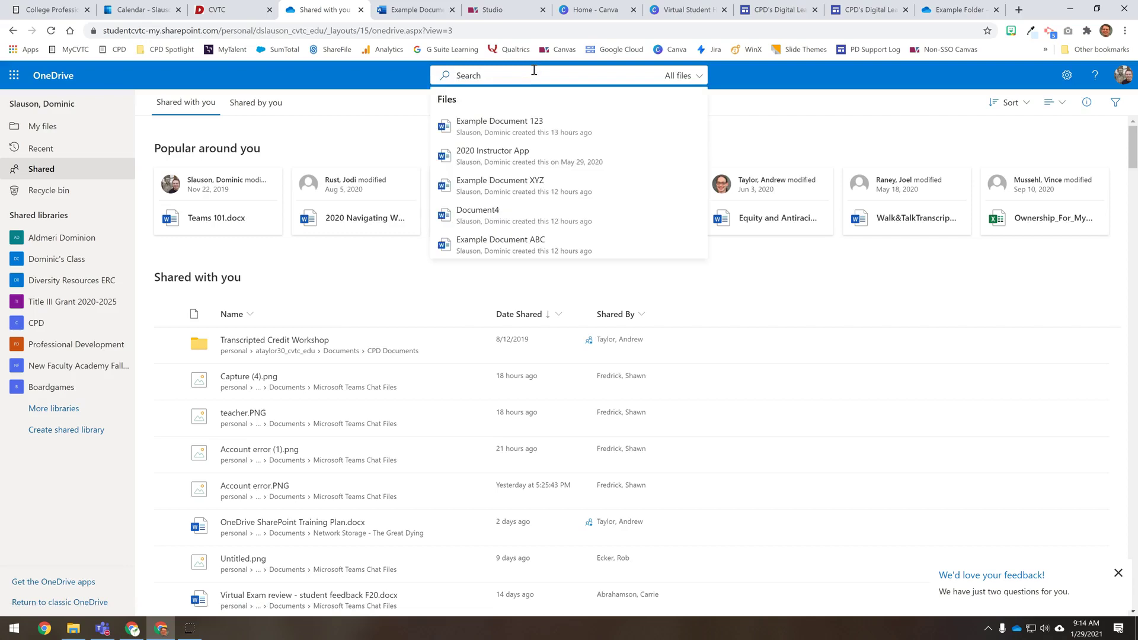
key(Escape)
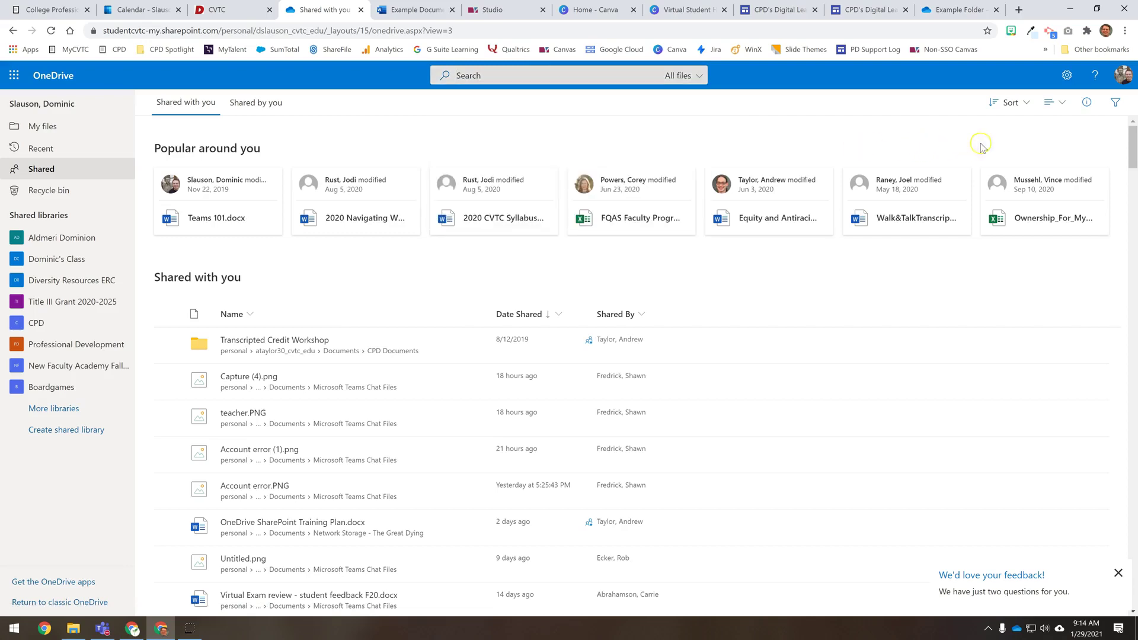
click(1116, 103)
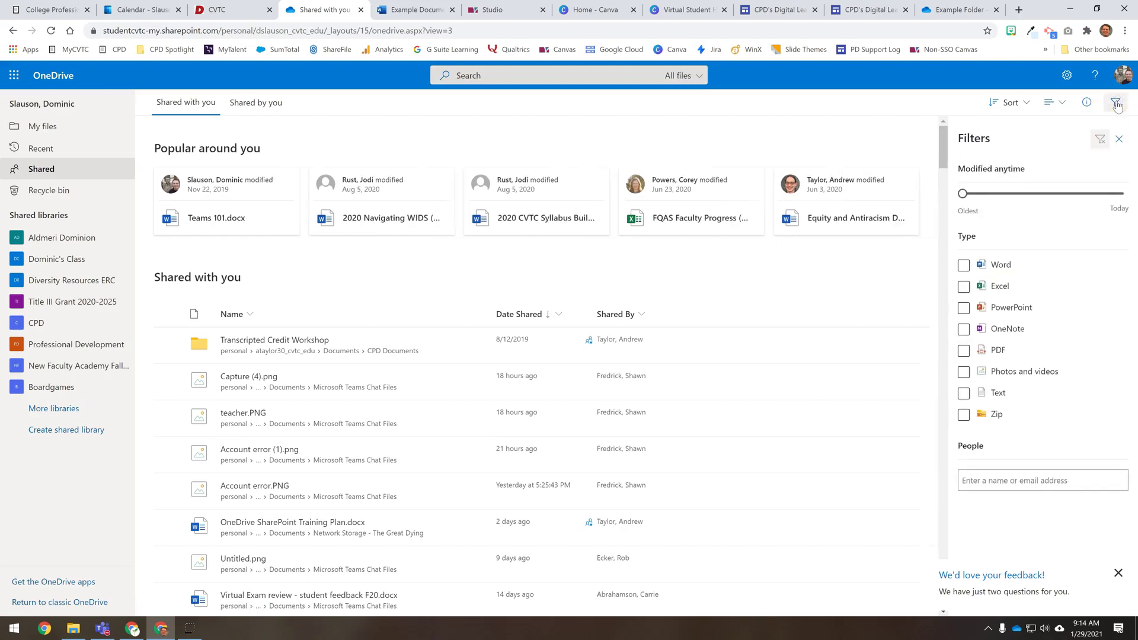